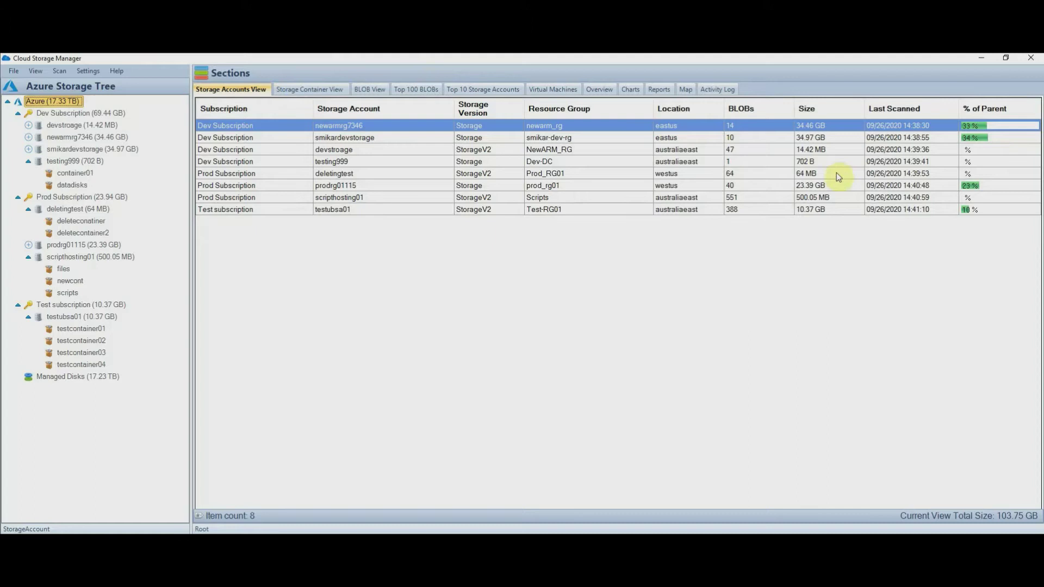
Select the prodrg01115 and smikardevstorage accounts, then list storage containers across all accounts.
left_click(997, 186)
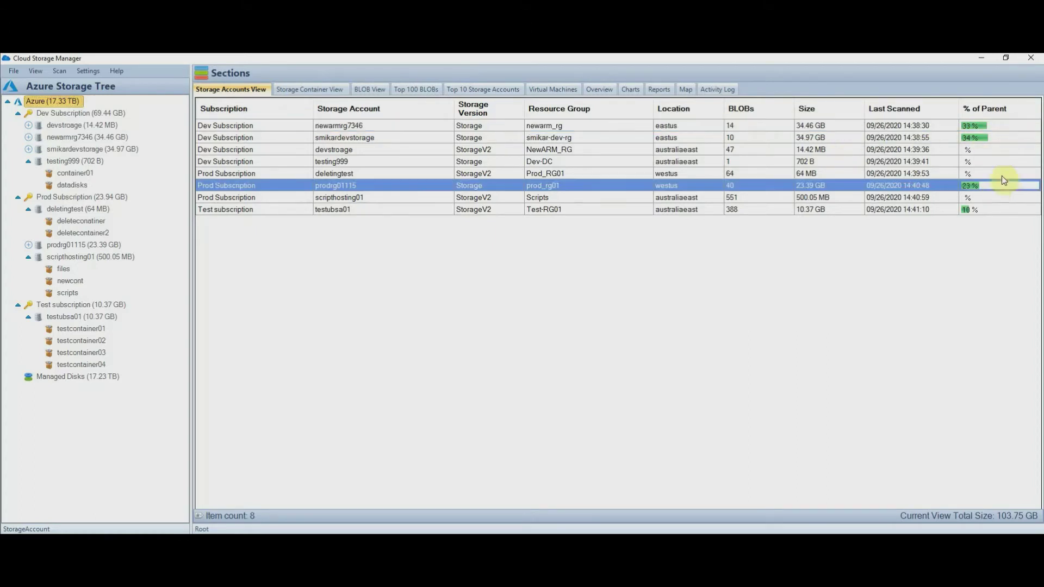
left_click(1008, 138)
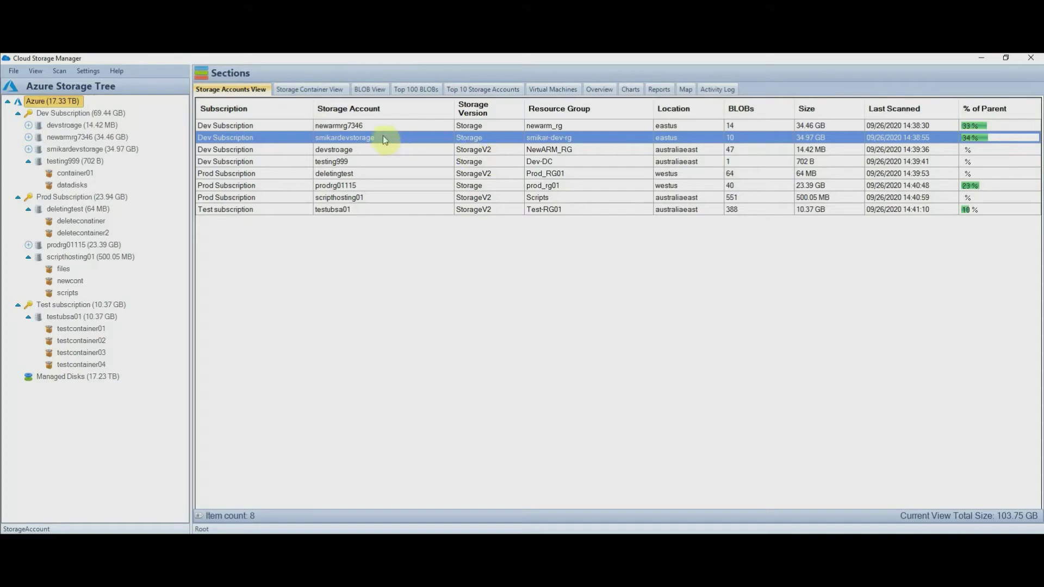
left_click(327, 89)
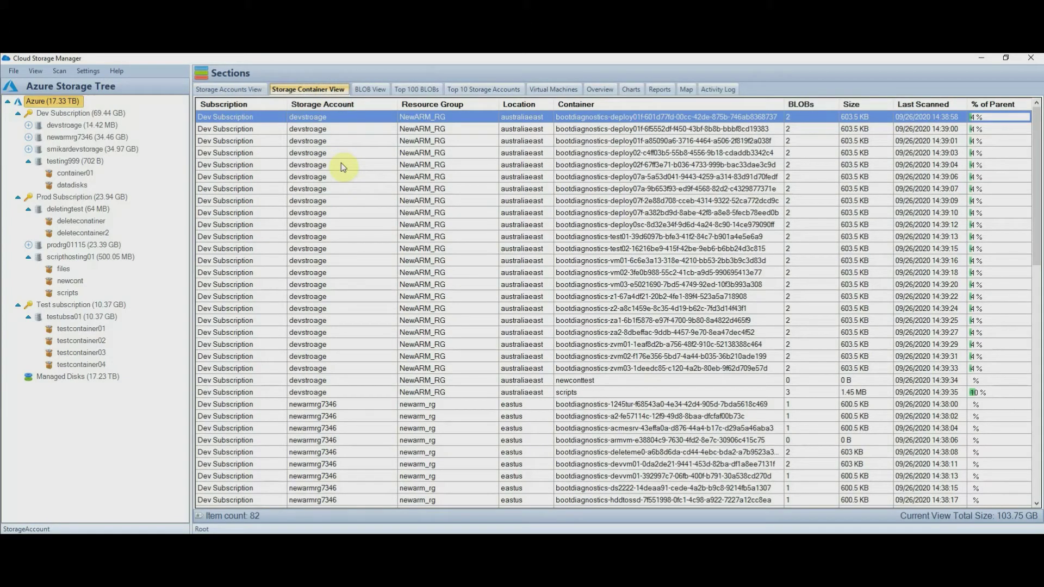
scroll(341, 163, "down", 6)
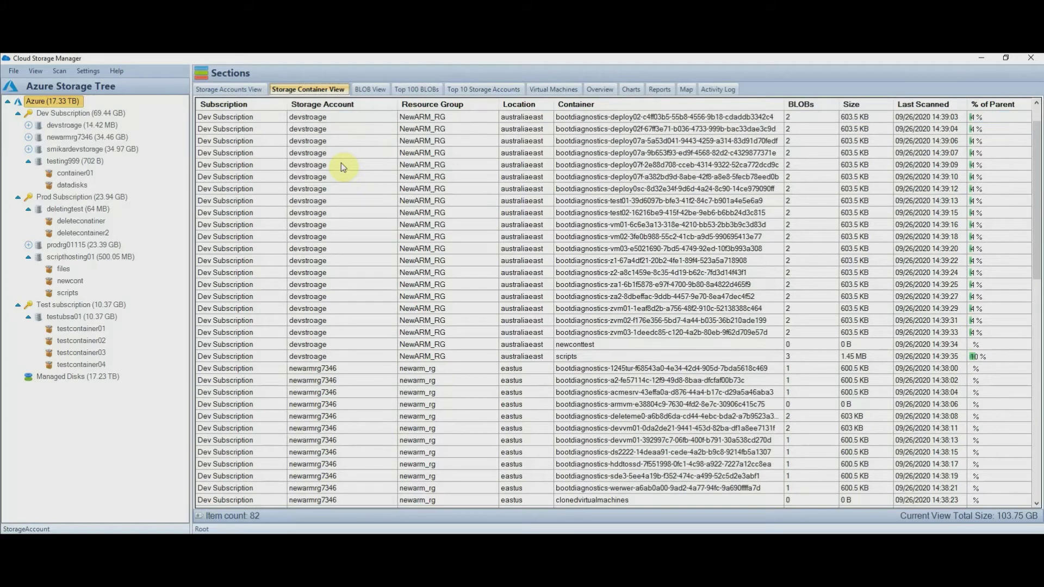
scroll(342, 164, "down", 10)
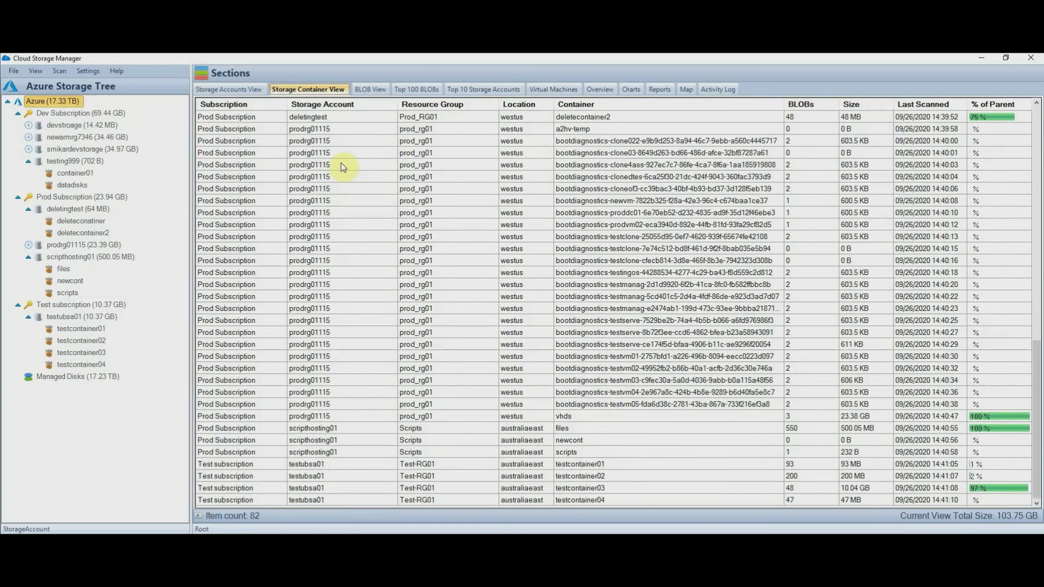
Filter containers by devstroage, newarmrg7346 and smikardevstorage, settle on newarmrg7346 and select vhds.
left_click(73, 125)
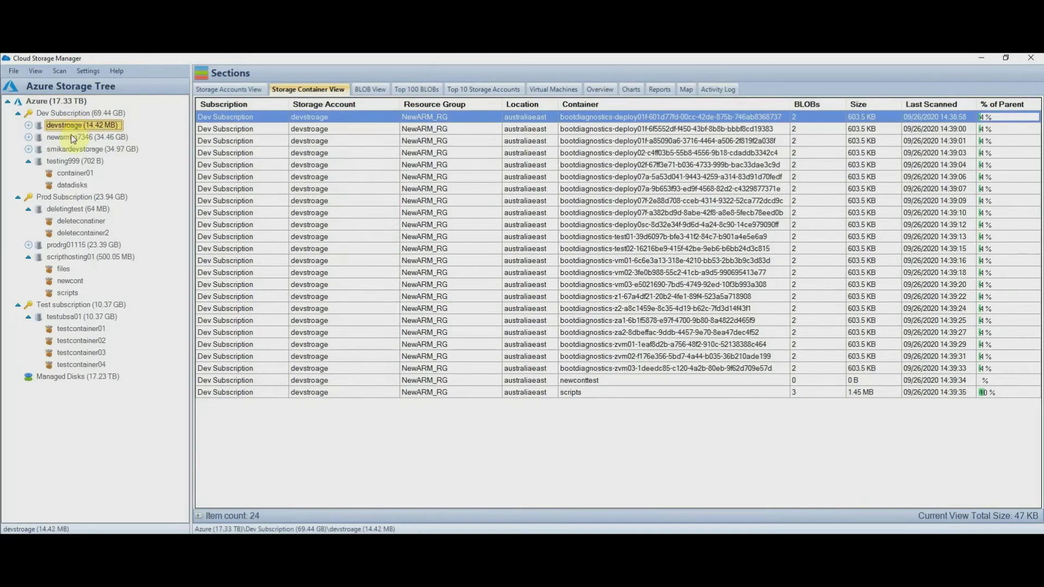
left_click(71, 137)
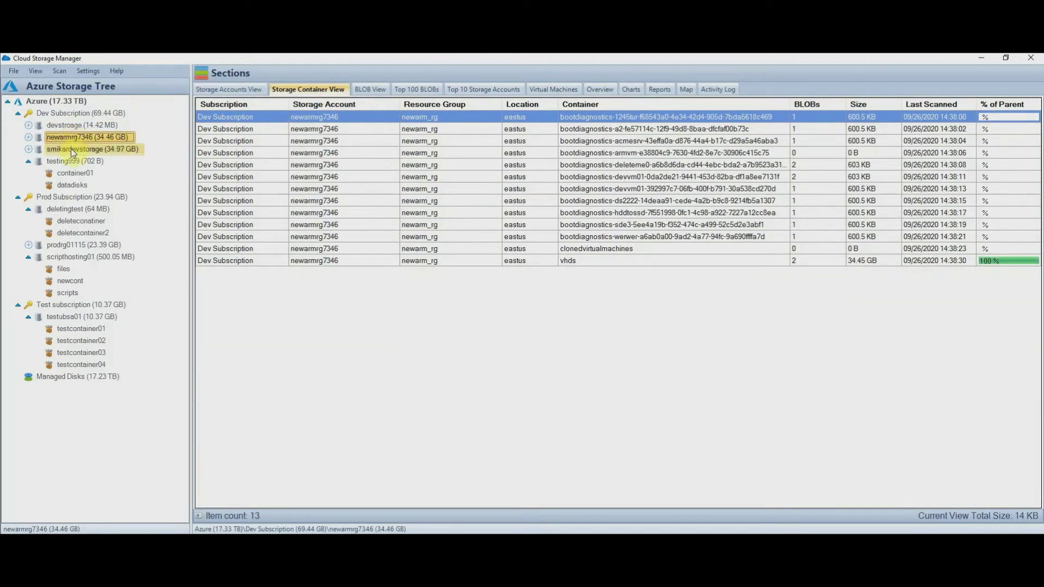
left_click(73, 150)
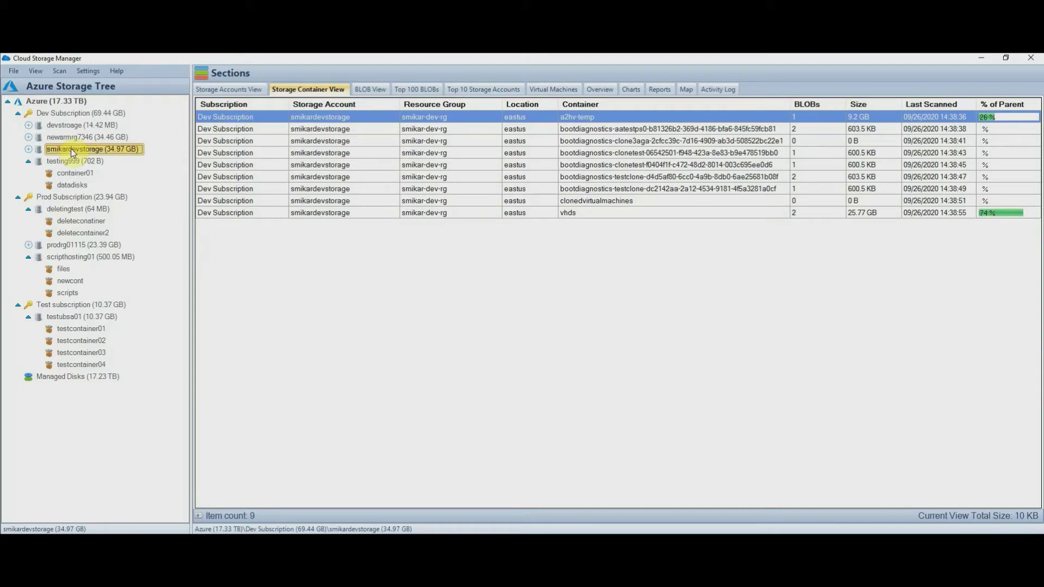
left_click(74, 139)
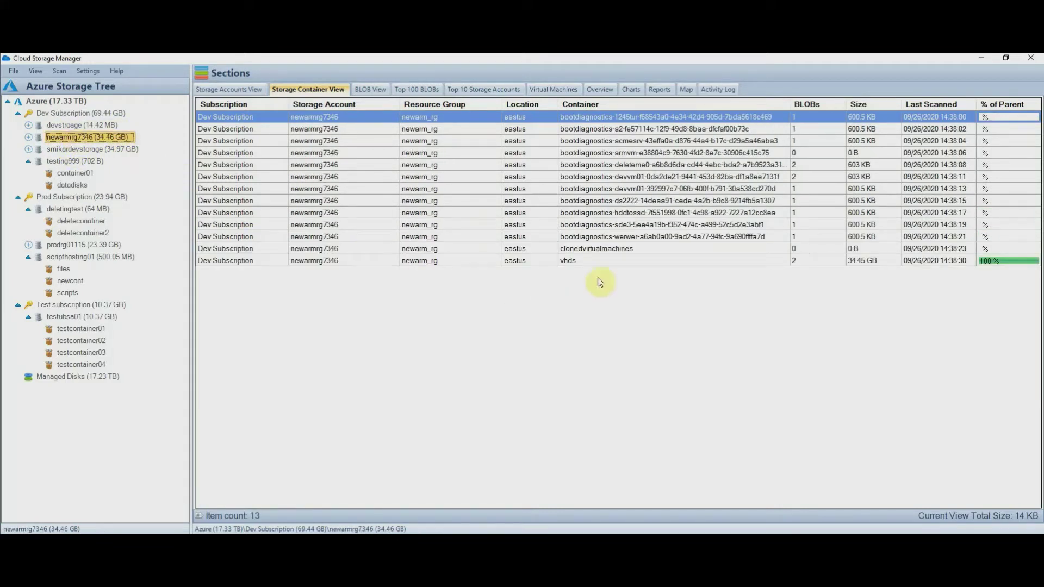
left_click(583, 262)
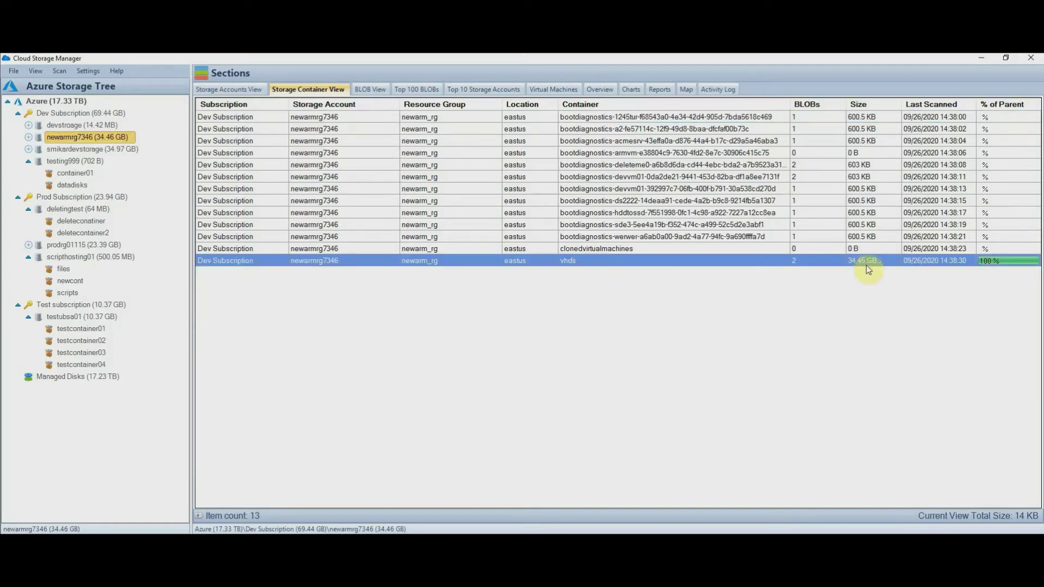
Jump to the vhds container in the tree and list its blobs, selecting ARM-VM2016623194736.vhd.
right_click(629, 261)
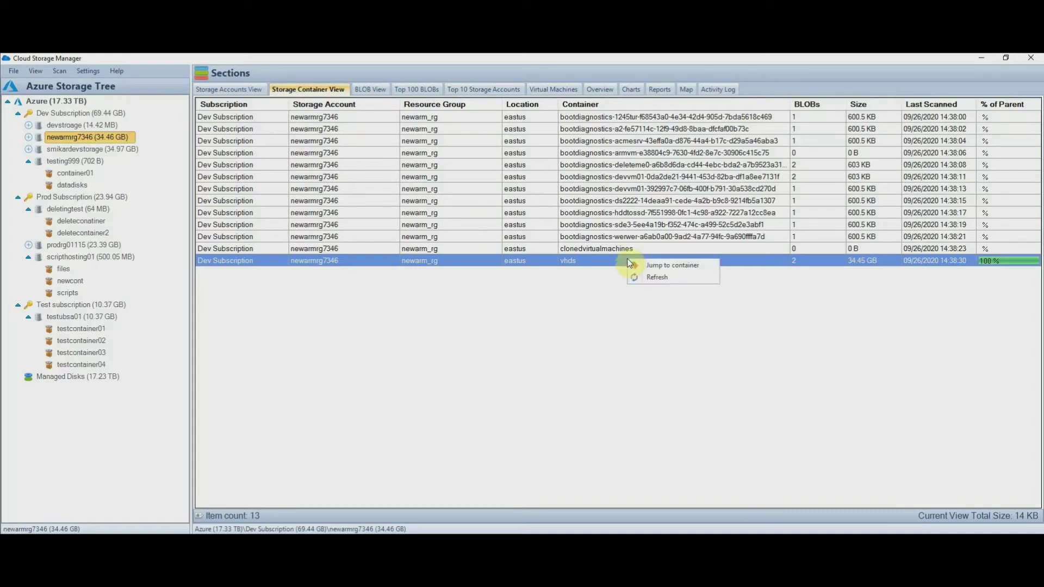
left_click(701, 266)
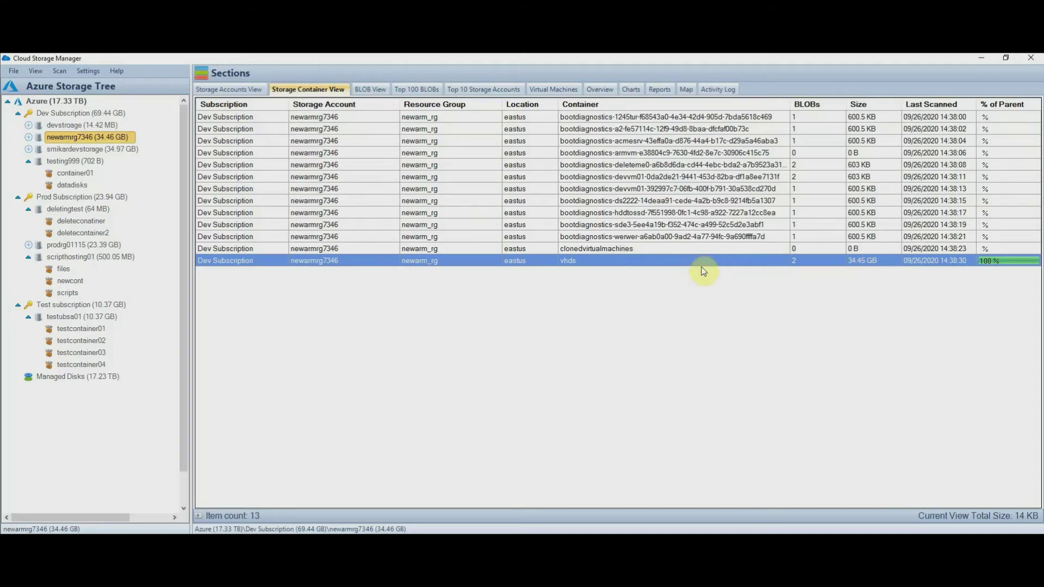
left_click(379, 90)
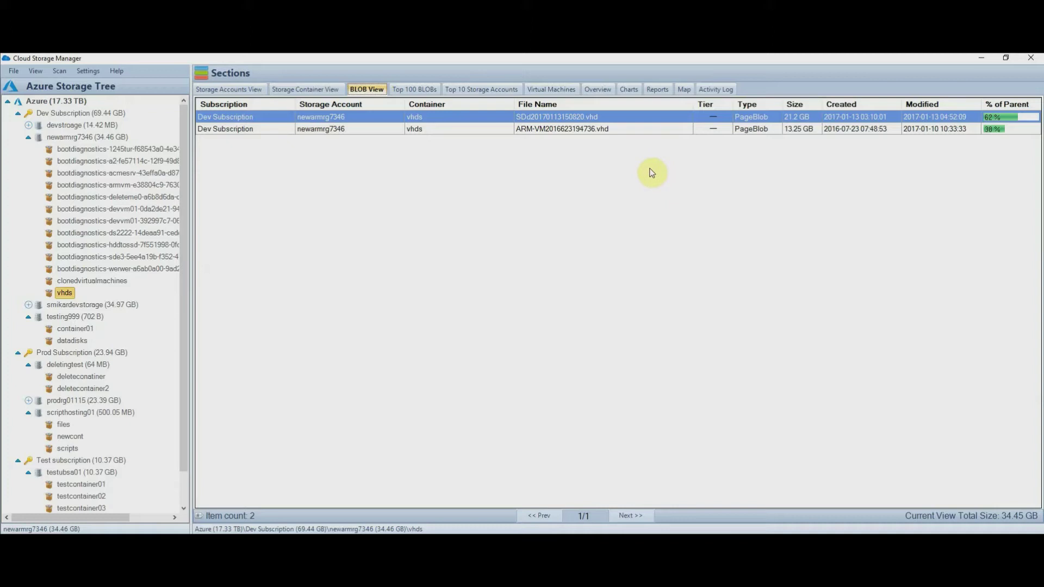
left_click(807, 131)
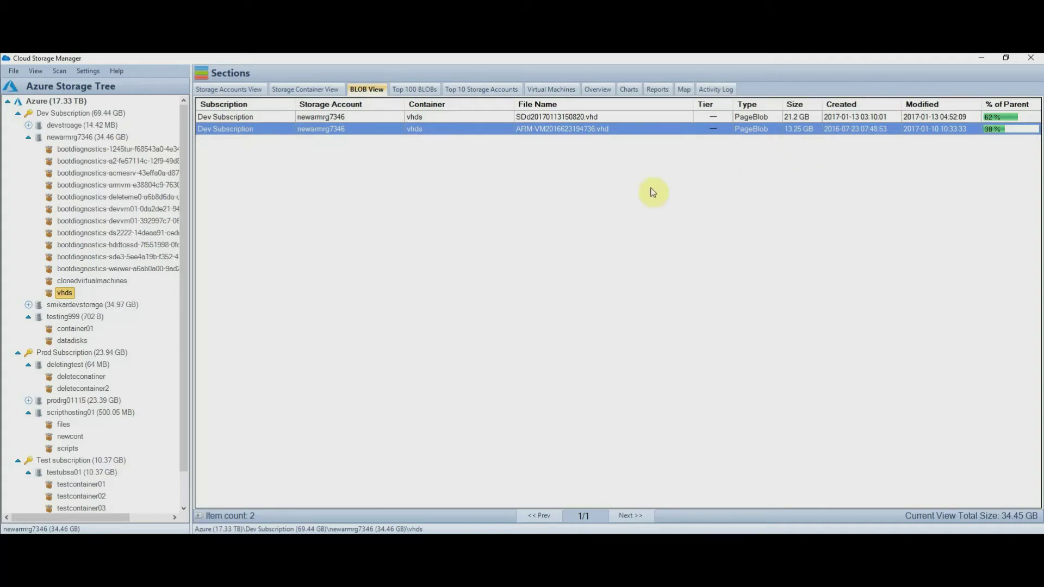
Collapse the tree to storage accounts, briefly expand prodrg01115, then expand testubsa01's four containers.
left_click(40, 70)
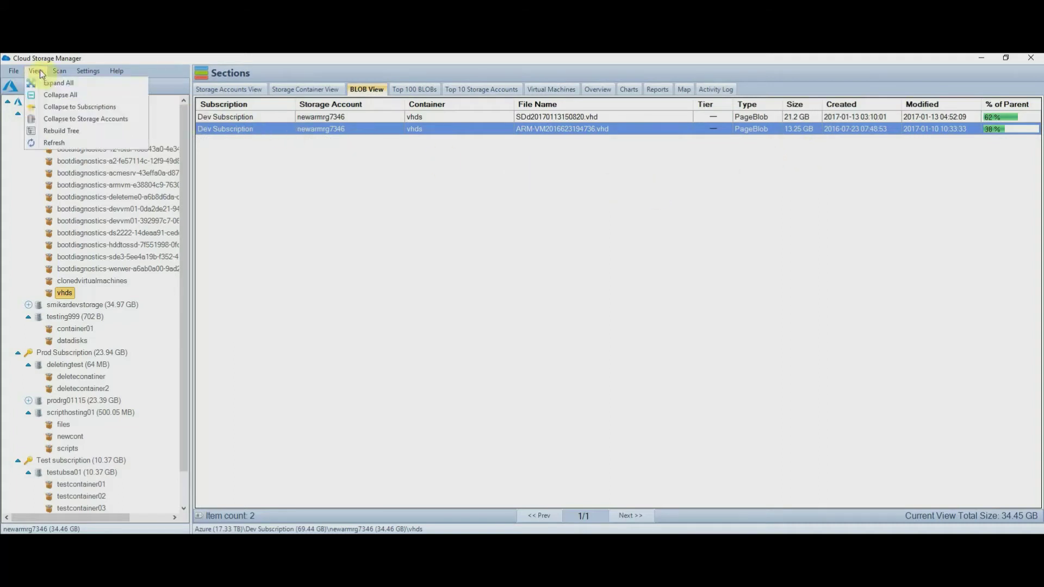
left_click(66, 124)
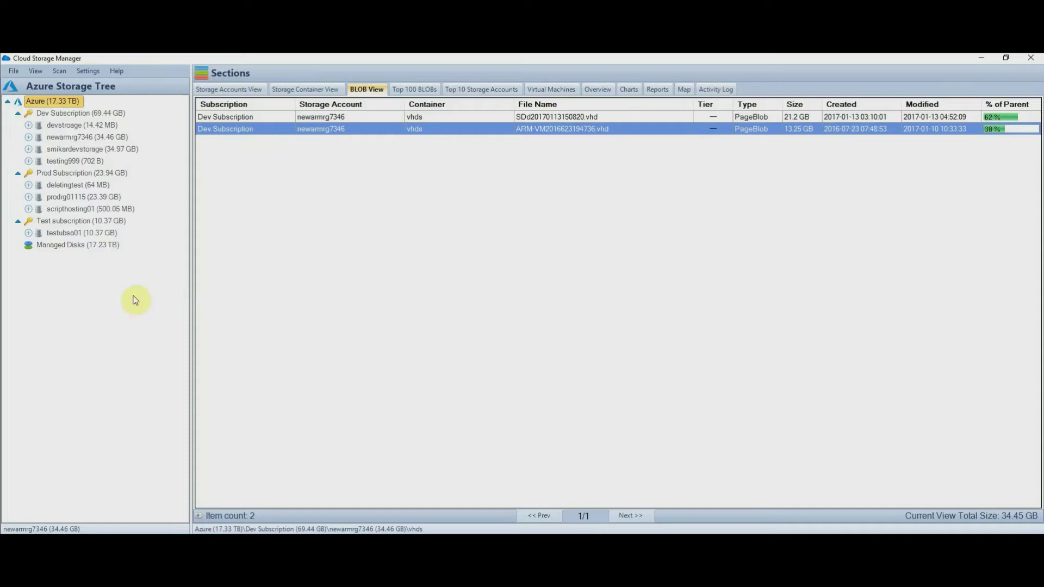
left_click(28, 197)
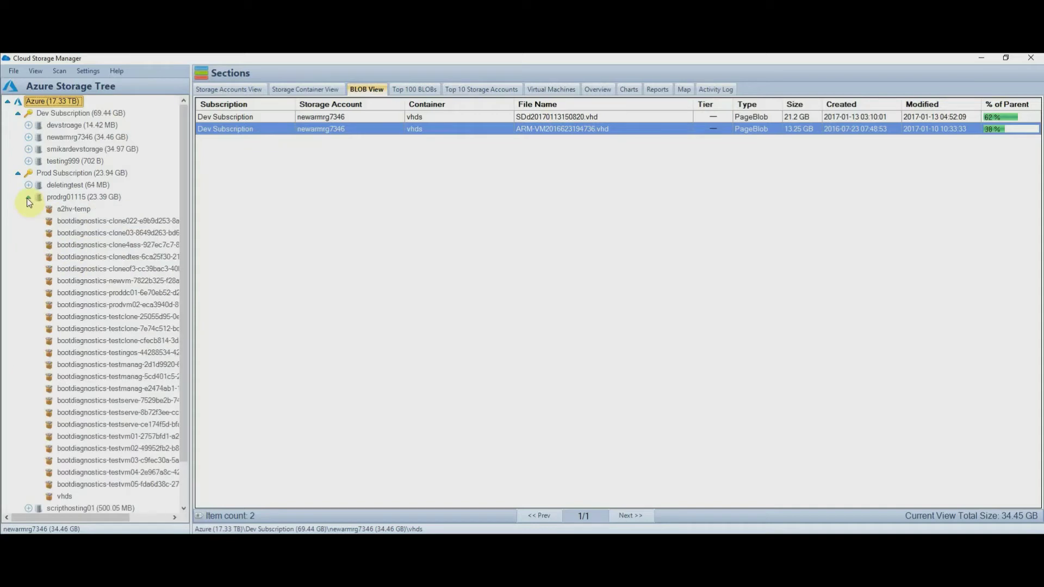
left_click(29, 197)
left_click(28, 233)
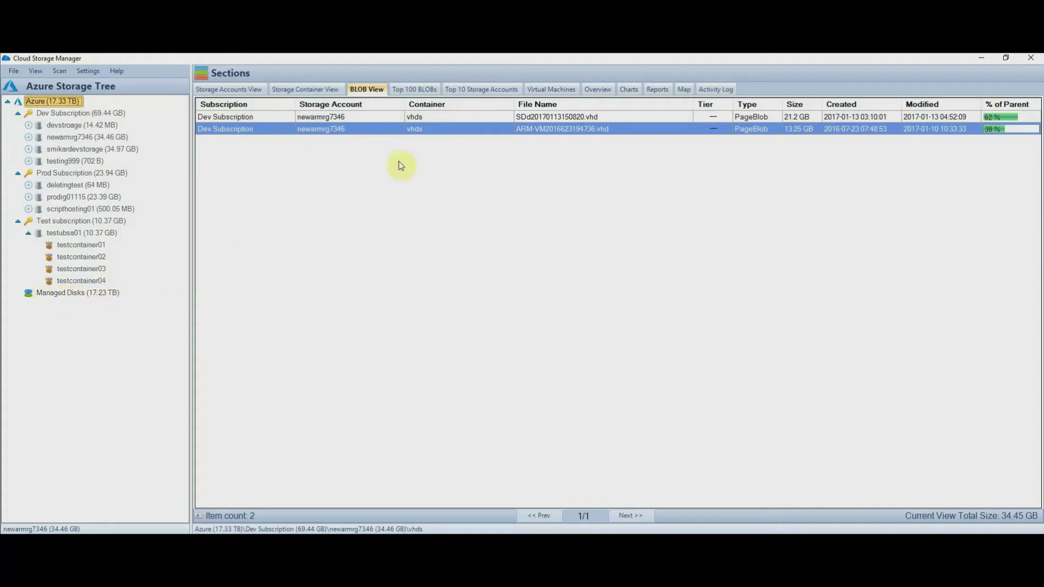
Browse the Top 100 BLOBs list and bring up jump options for DEV-VM08201681143735.vhd.
left_click(433, 88)
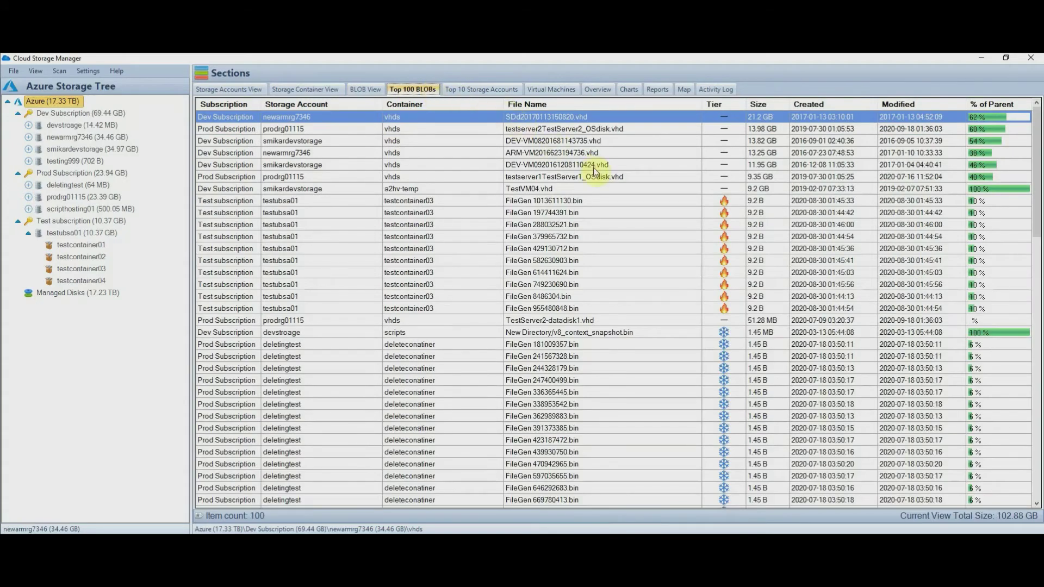
scroll(590, 194, "down", 2)
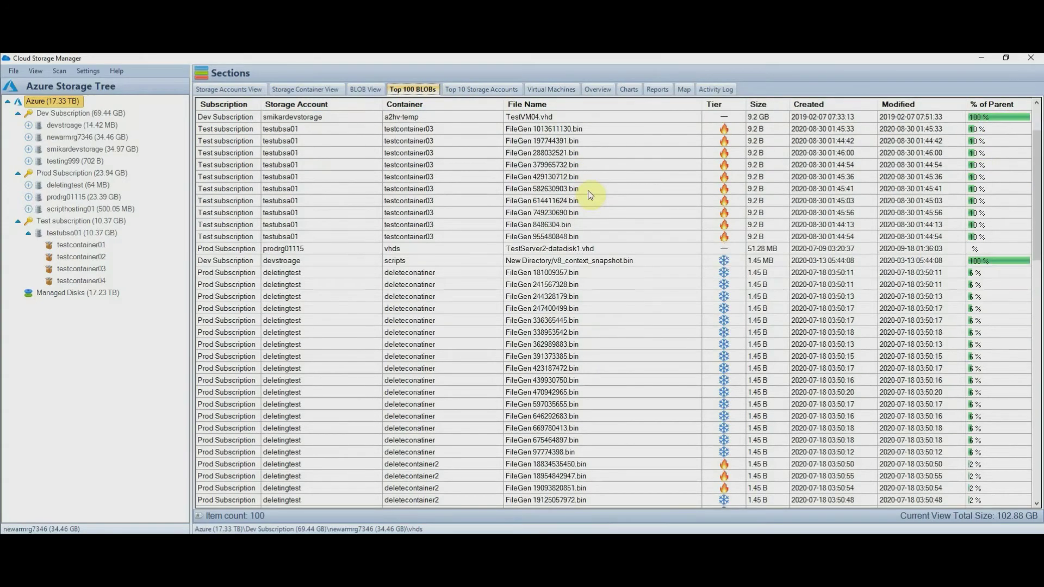
scroll(590, 195, "down", 1)
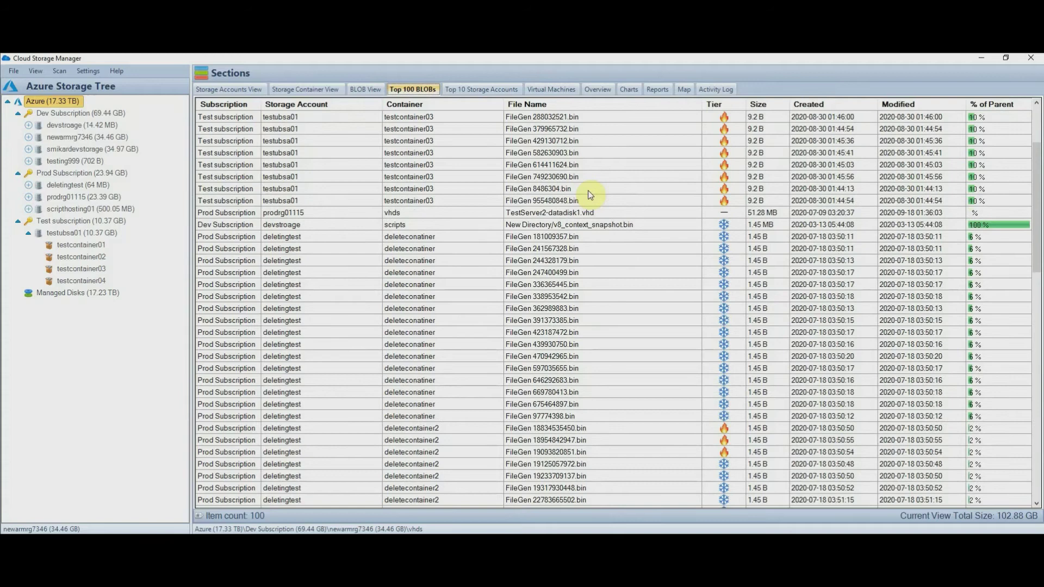
scroll(590, 194, "up", 3)
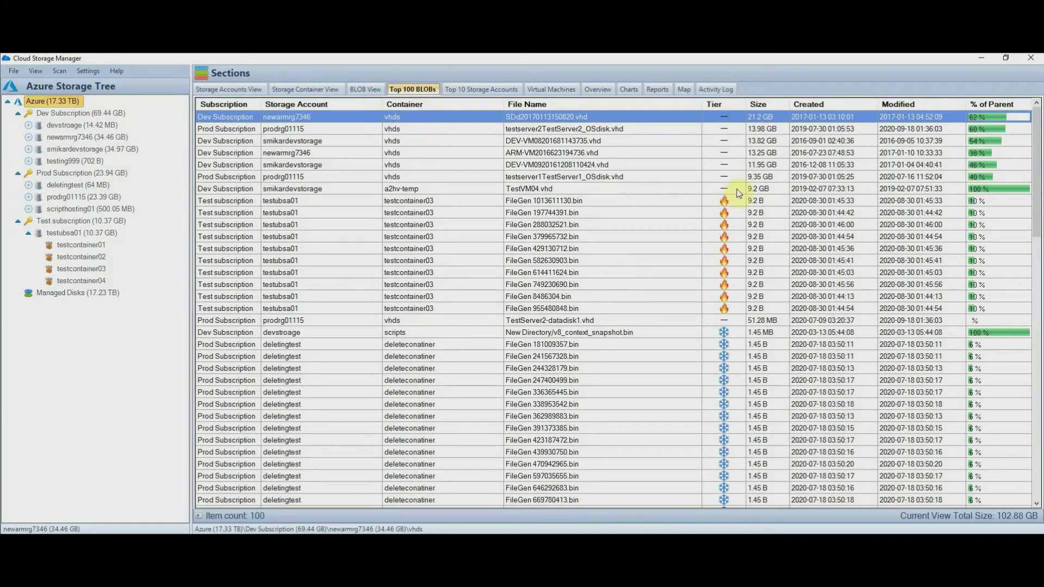
left_click(774, 177)
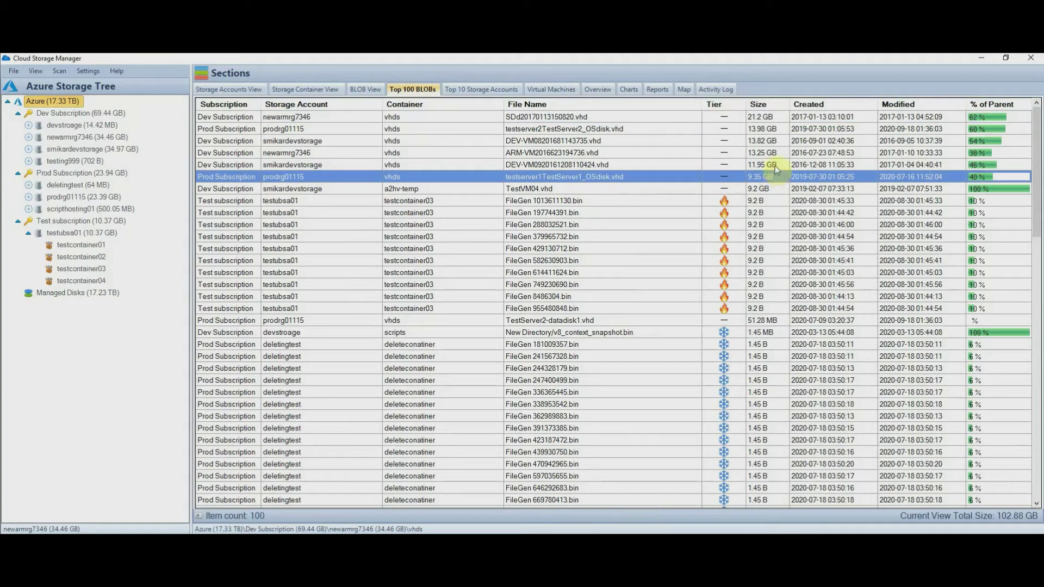
right_click(642, 140)
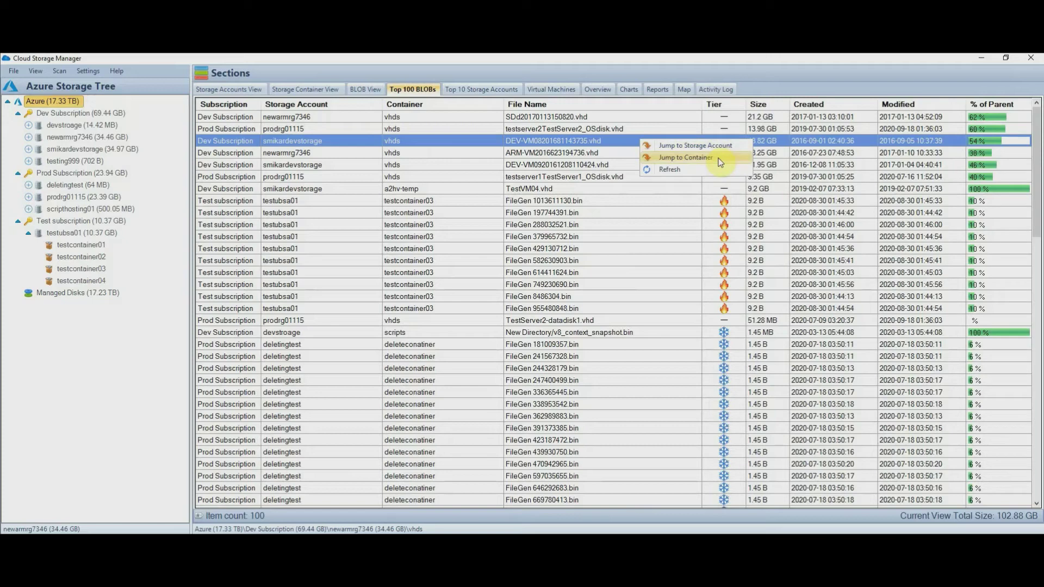
Rank storage accounts by size, select prodrg01115, and switch to the virtual machine list.
left_click(517, 89)
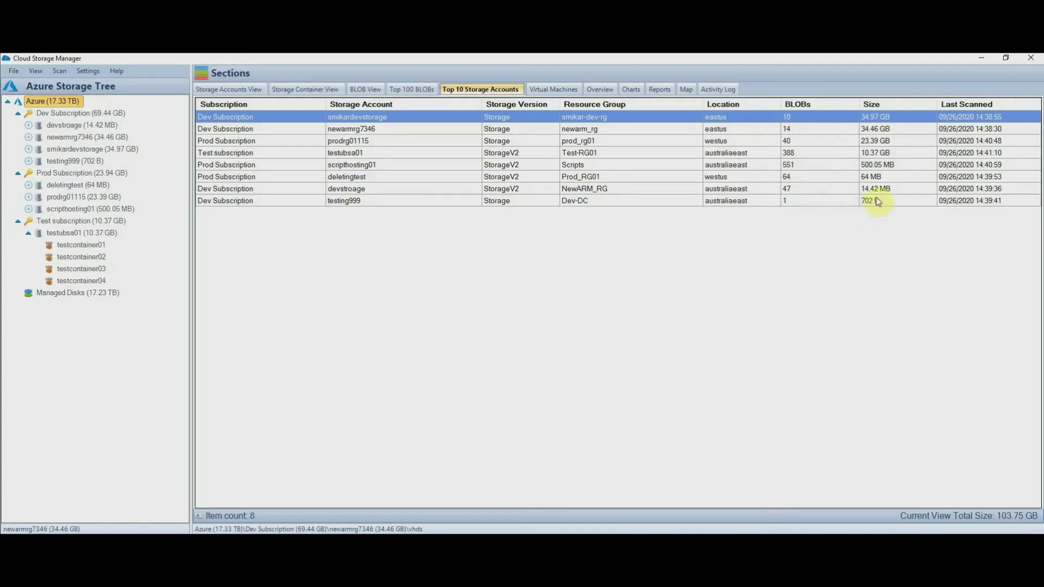
left_click(895, 141)
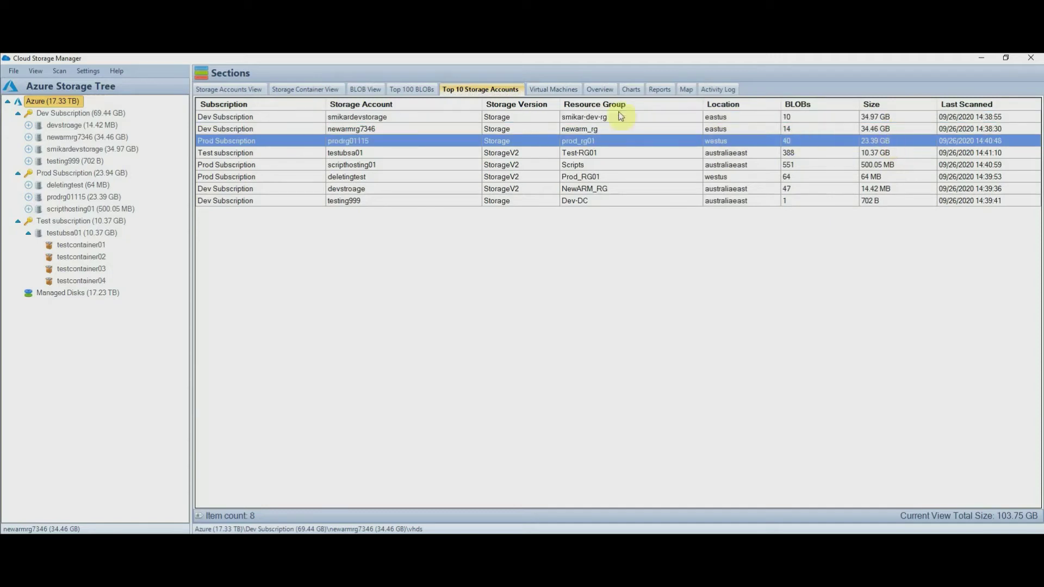
left_click(575, 94)
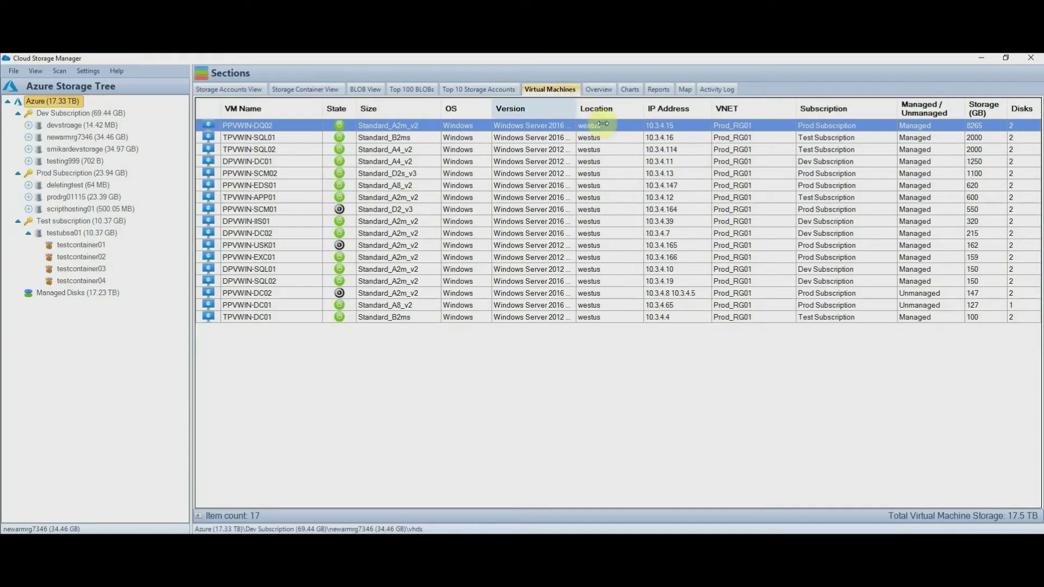
Widen the Version column, select several VMs, and show the actions for DPVWIN-DC01.
left_click_drag(642, 134, 633, 140)
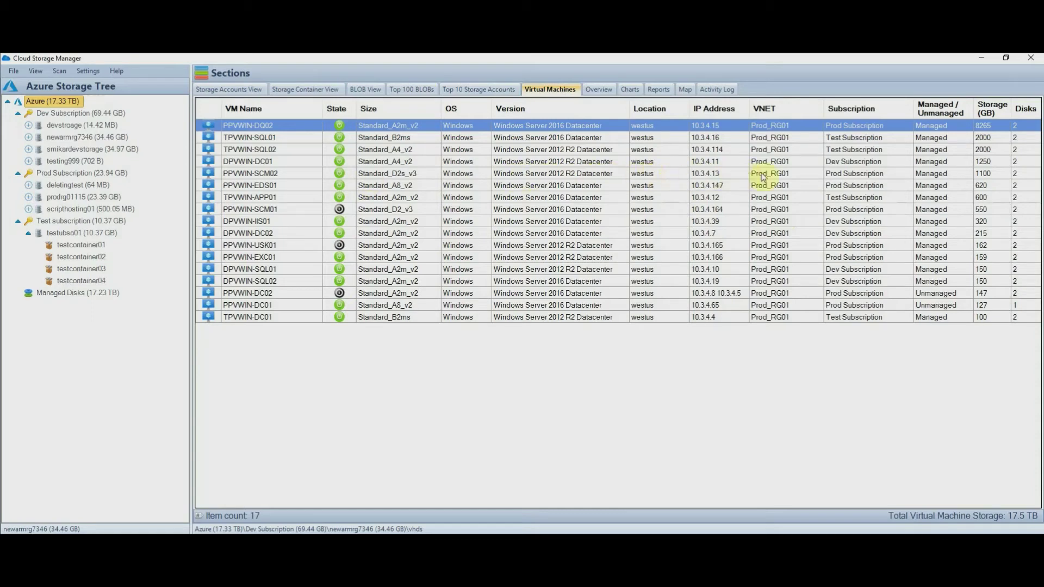
left_click(1018, 174)
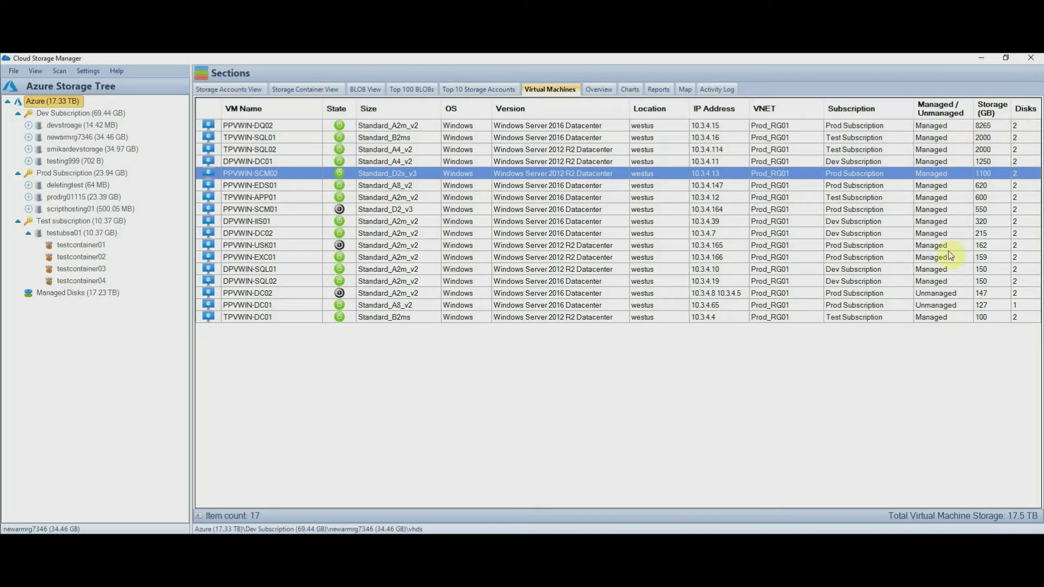
left_click(945, 293)
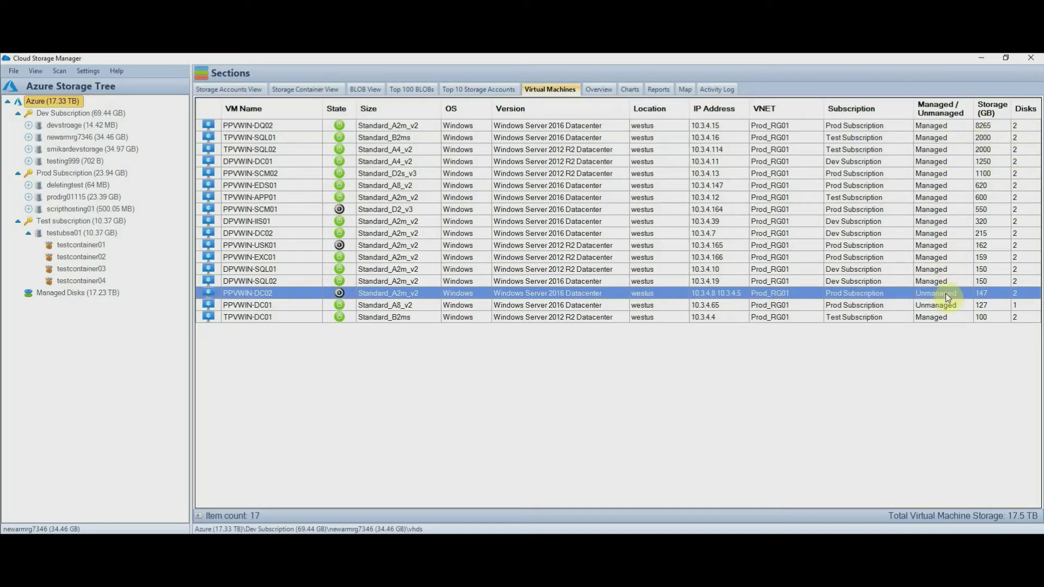
left_click(987, 125)
left_click(990, 136)
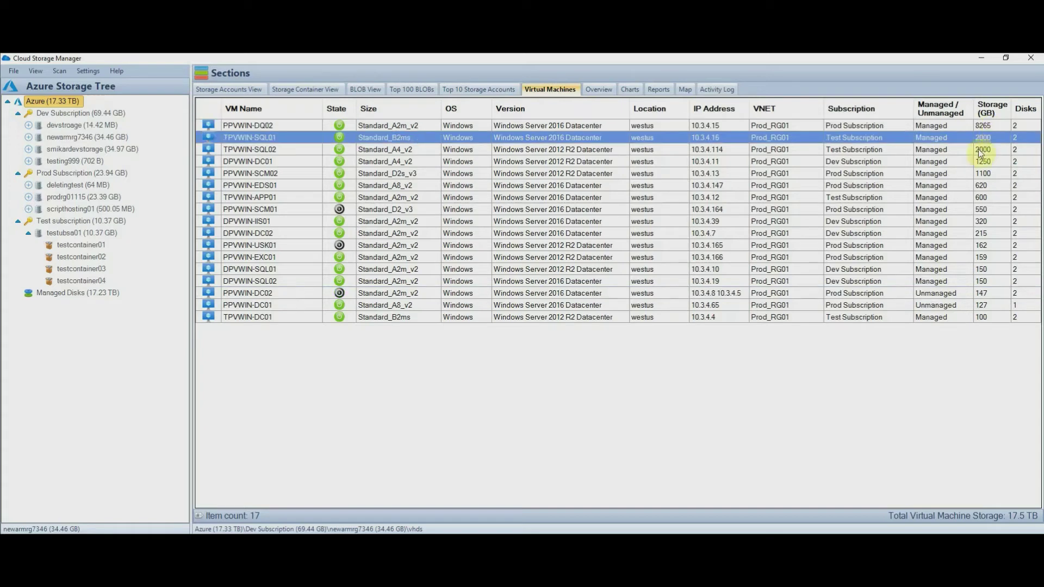
right_click(663, 161)
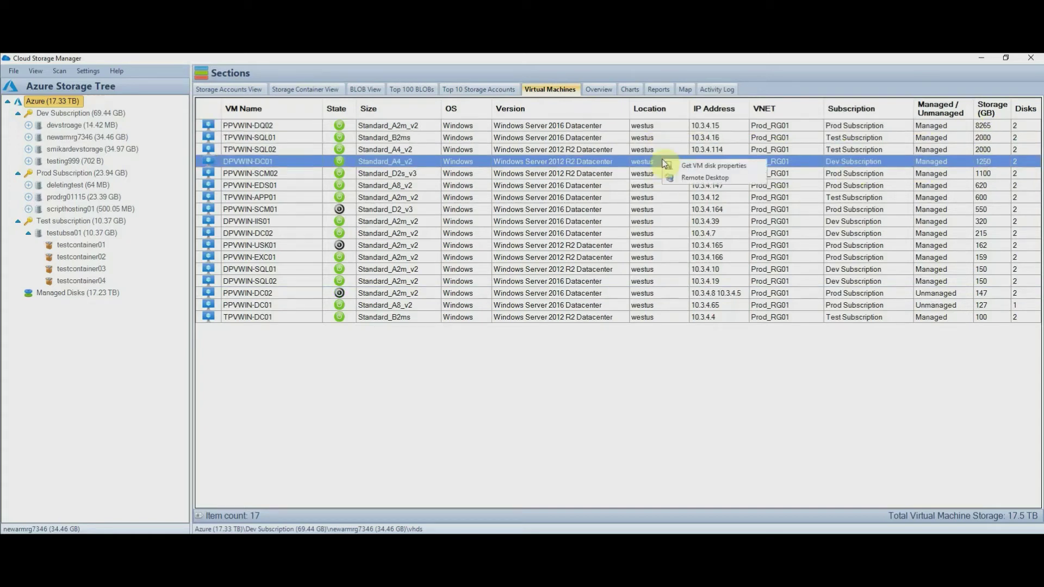
Show the Environment Overview and select the Dev, Prod and Test subscription summary rows.
left_click(610, 95)
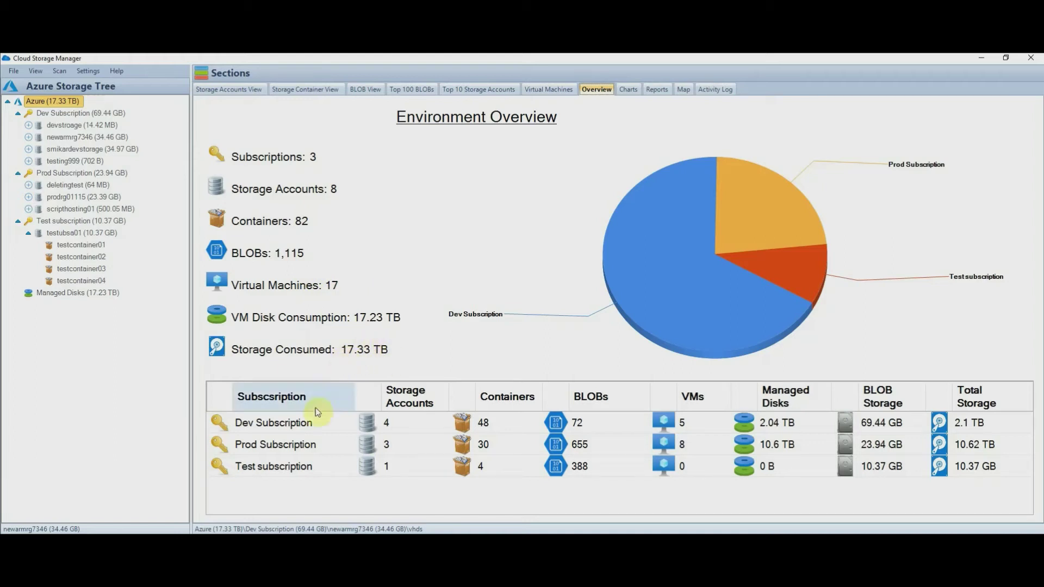
left_click(308, 426)
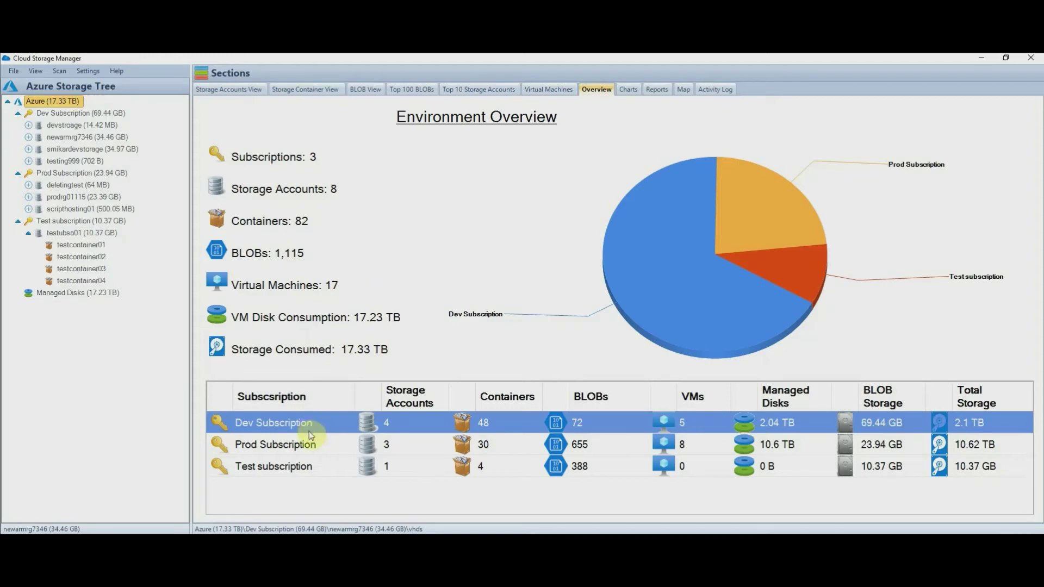
left_click(308, 444)
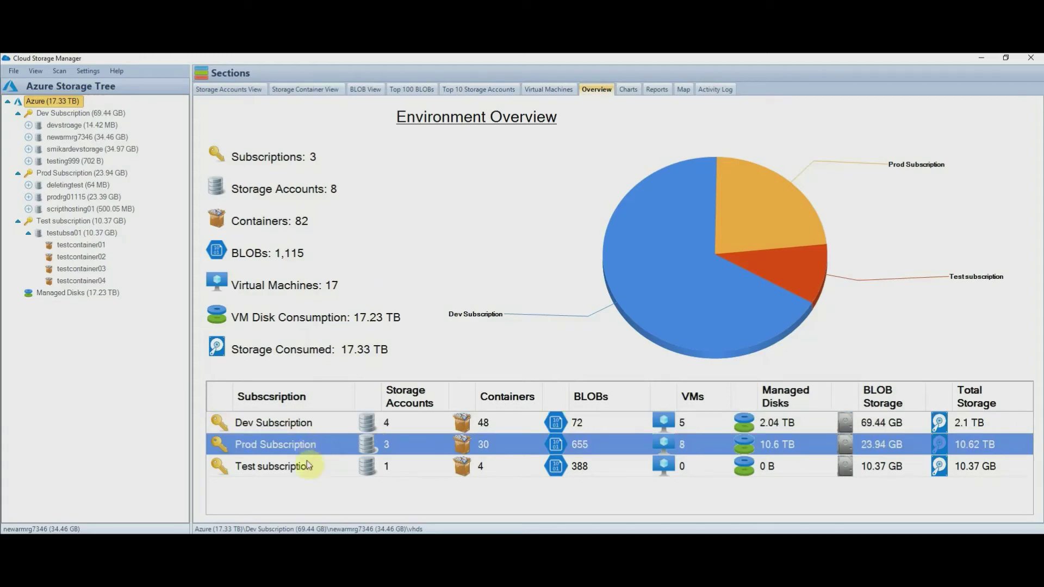
left_click(306, 469)
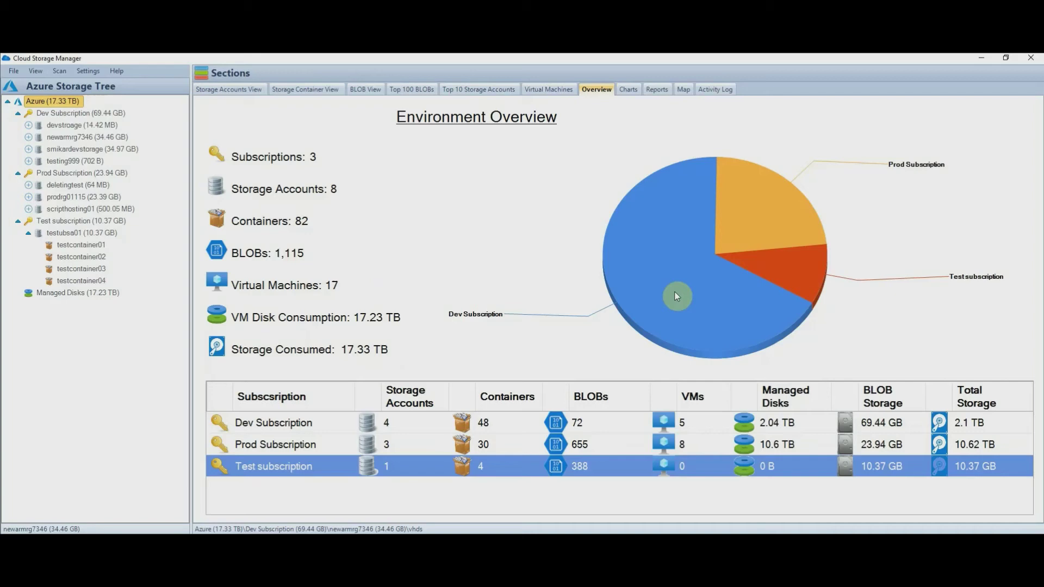
Display the Charts view with subscription sizes, blob counts by tier and environment size tracking.
left_click(629, 88)
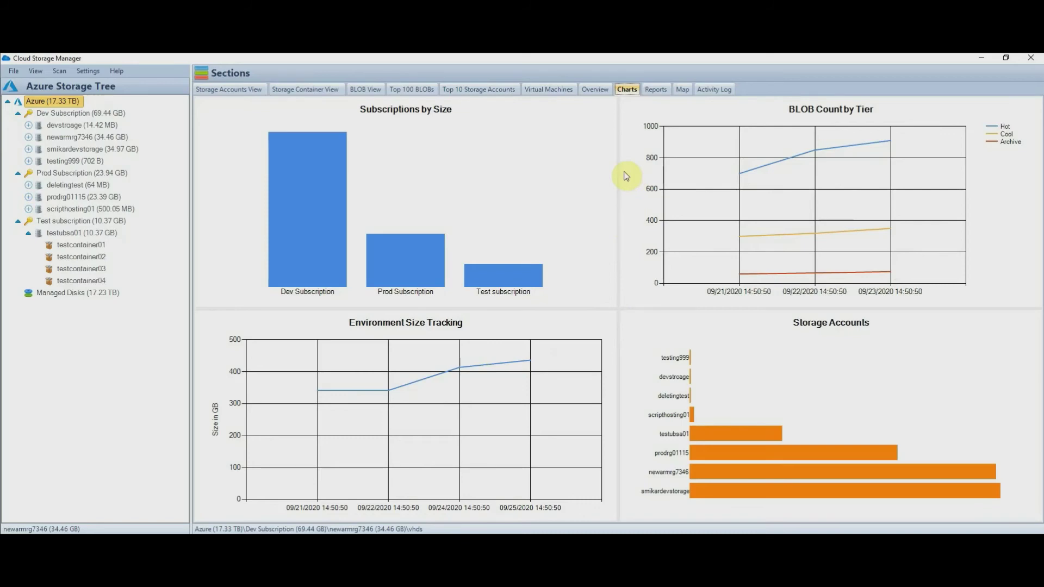
Browse the Reports list and select the files-not-accessed reports for 3, 6 and 12 months.
left_click(655, 91)
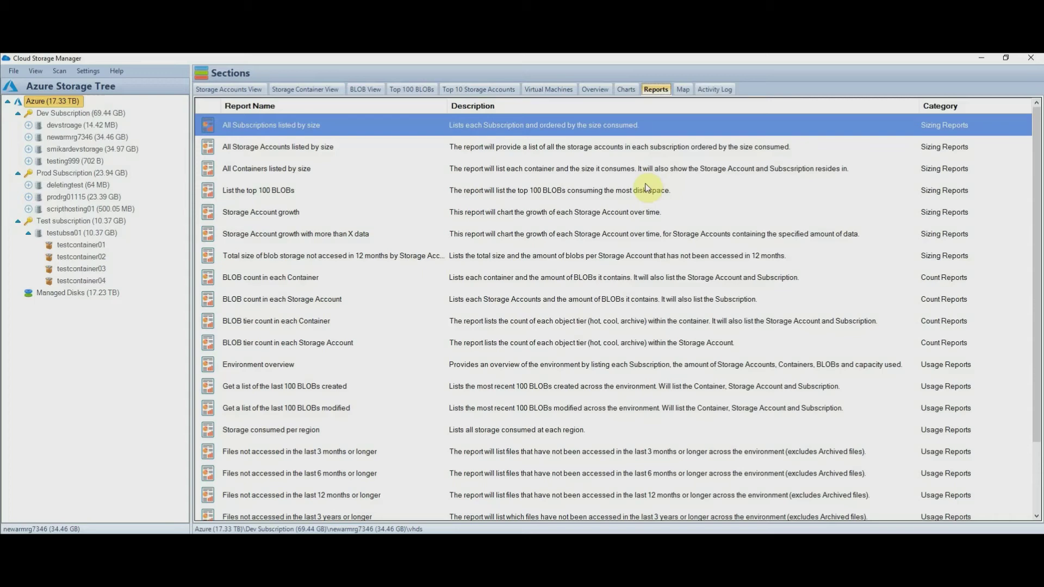
scroll(647, 188, "down", 1)
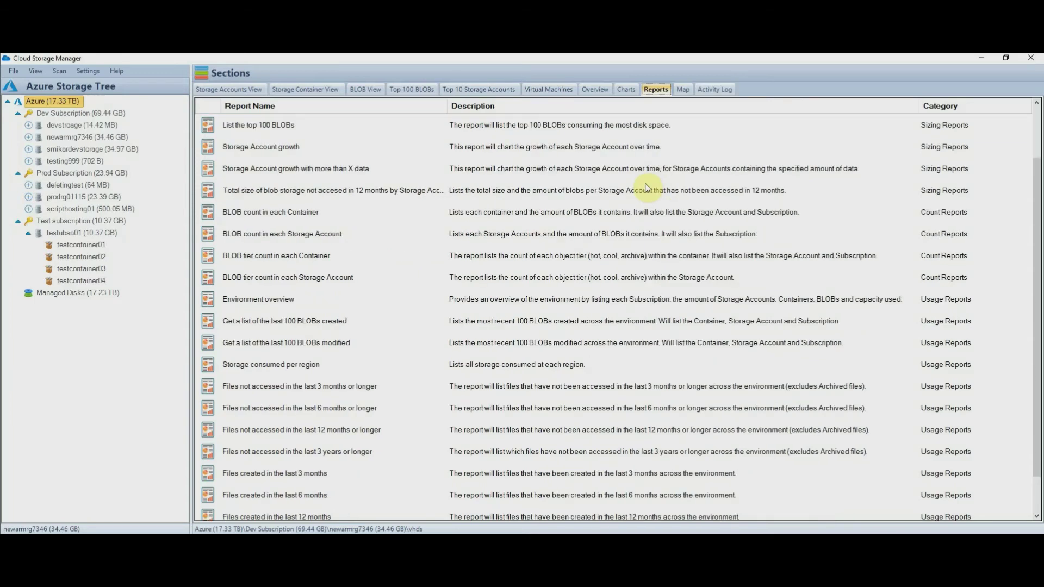
scroll(648, 187, "down", 1)
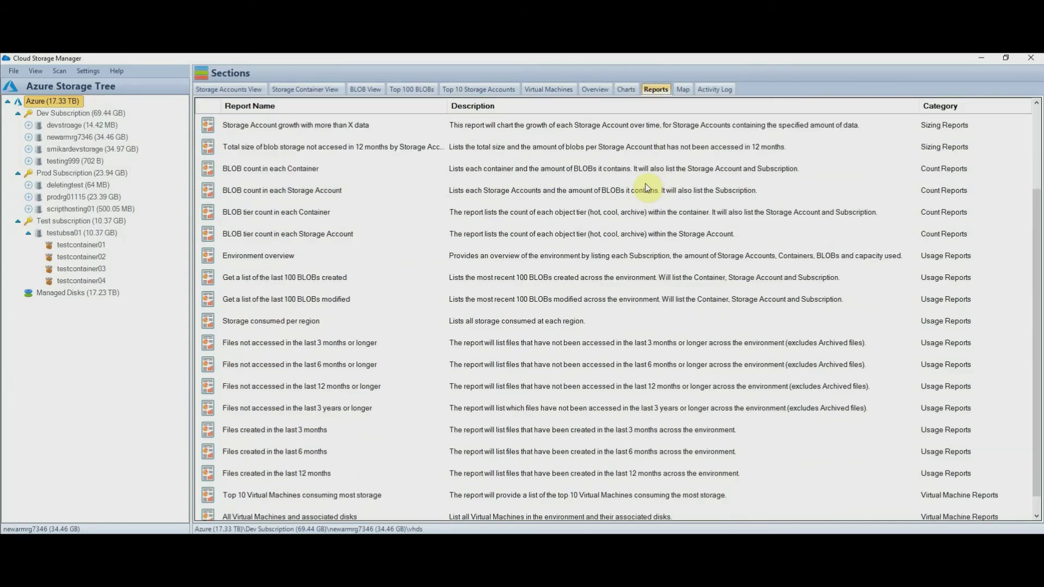
scroll(647, 188, "down", 1)
scroll(648, 188, "down", 1)
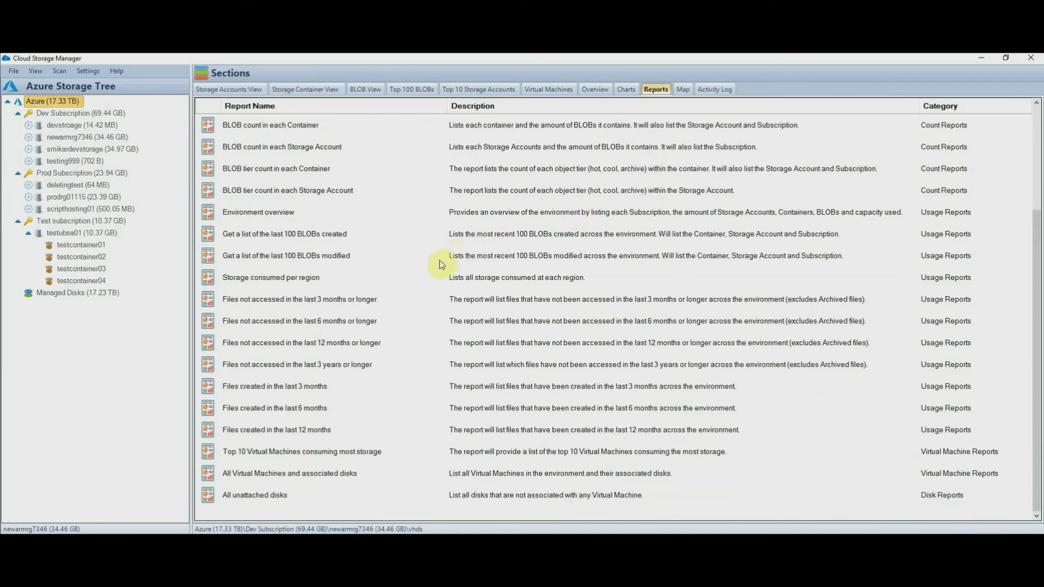
left_click(383, 299)
left_click(383, 321)
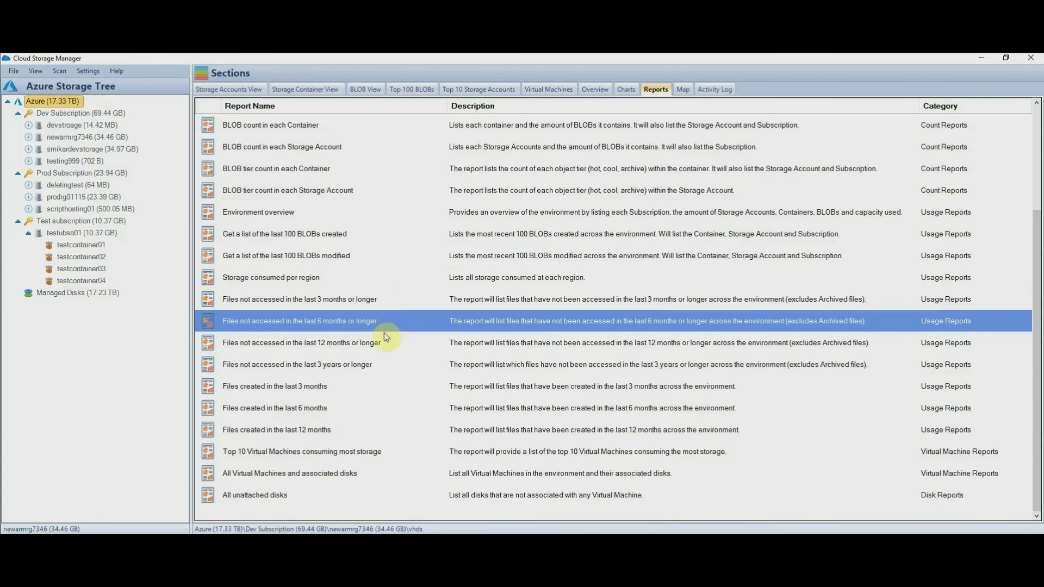
left_click(384, 343)
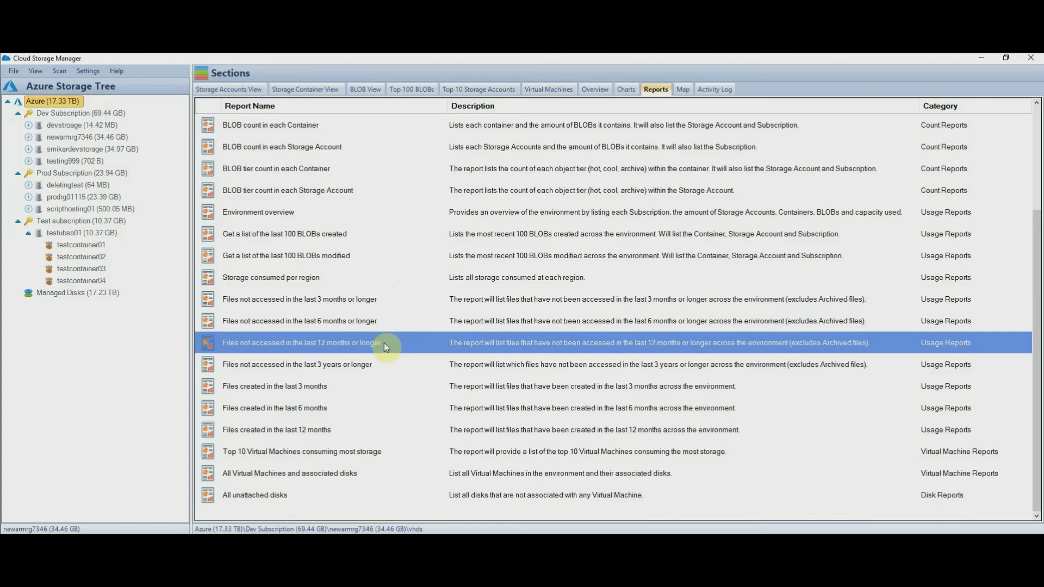
Open the region map and check storage details for East US, West US and Australia East.
left_click(680, 91)
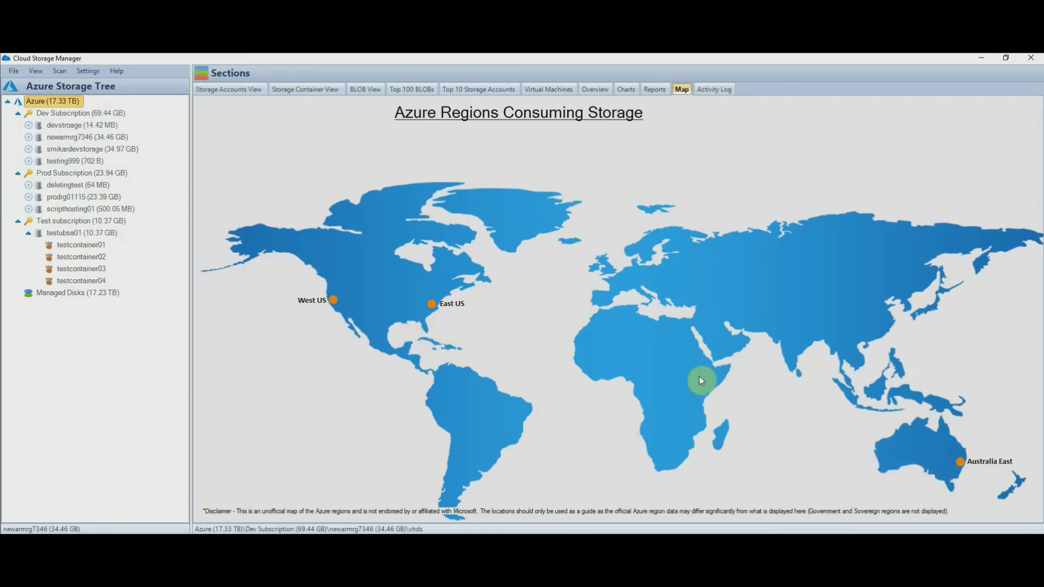
left_click(458, 307)
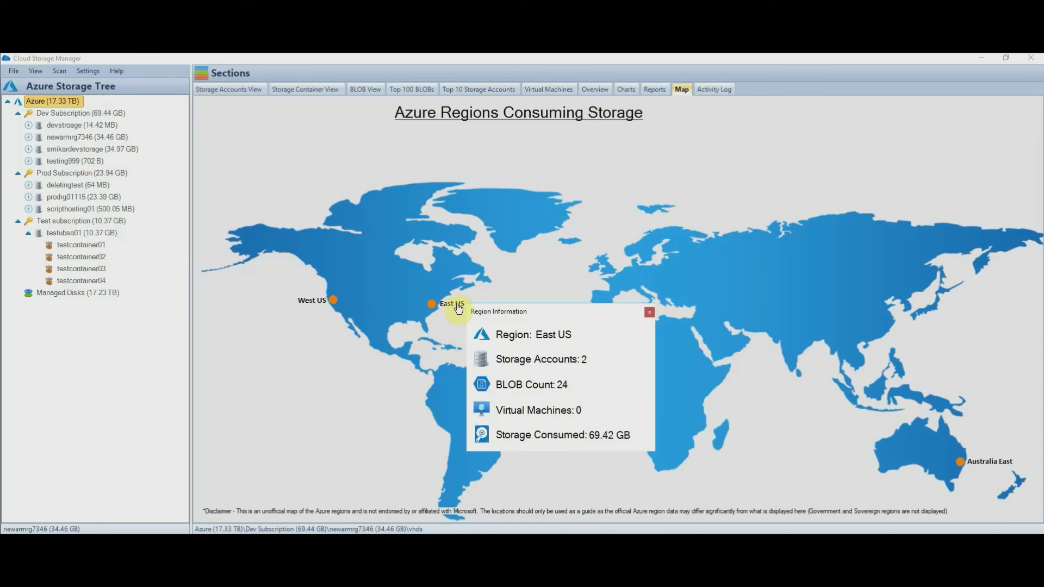
left_click(383, 299)
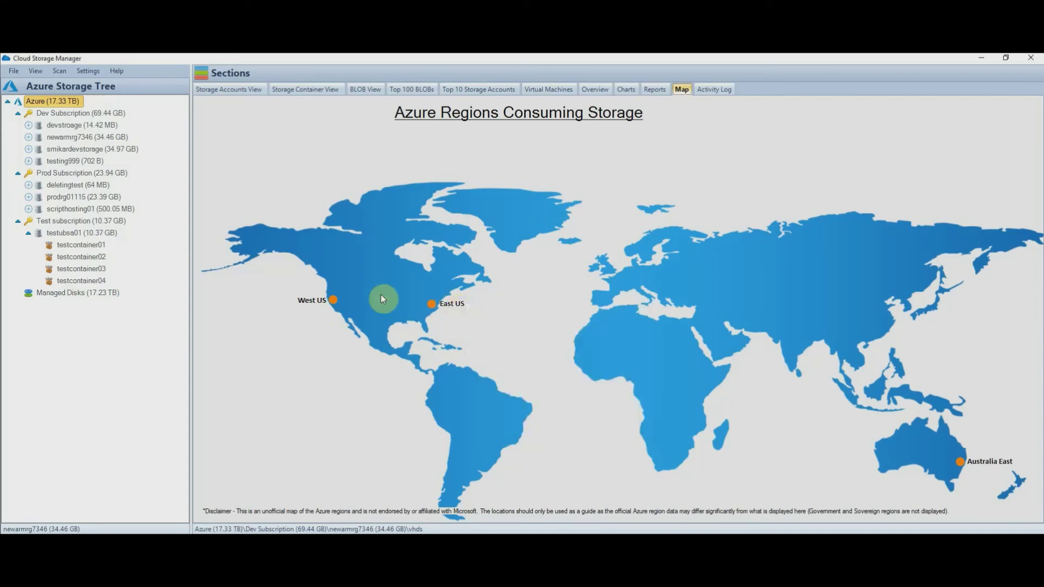
left_click(338, 303)
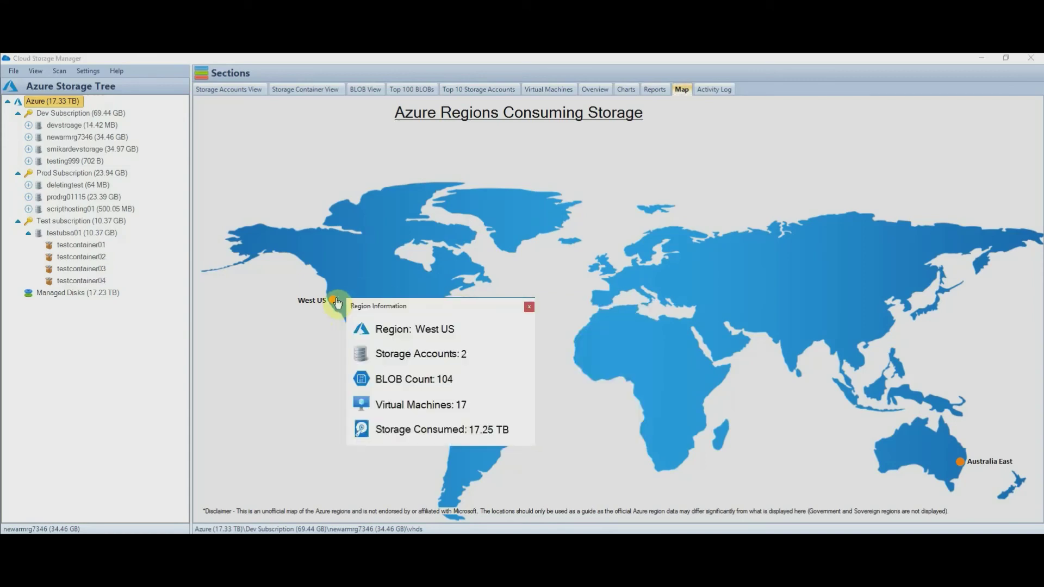
left_click(822, 426)
left_click(952, 462)
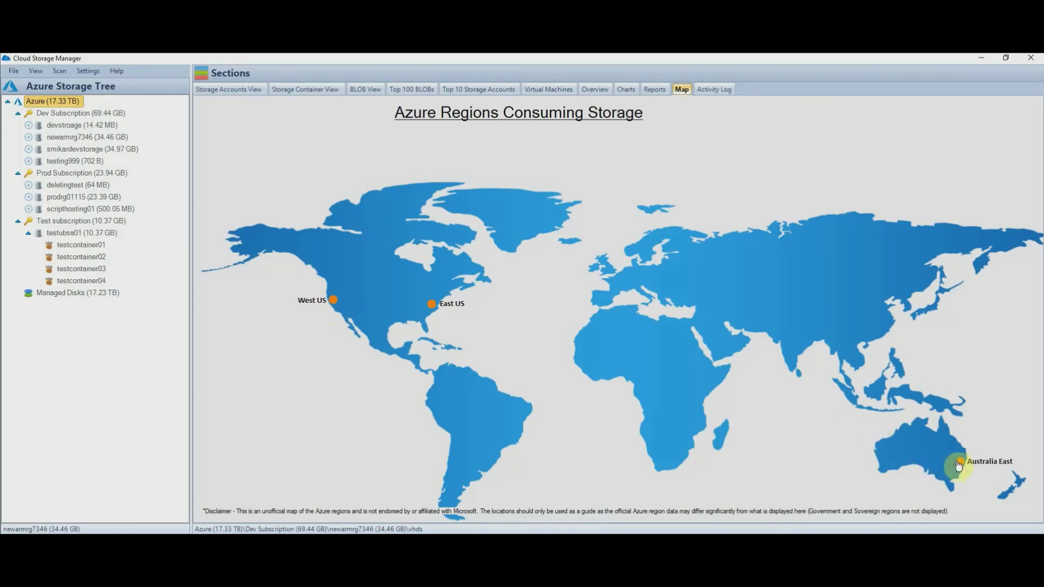
left_click(946, 408)
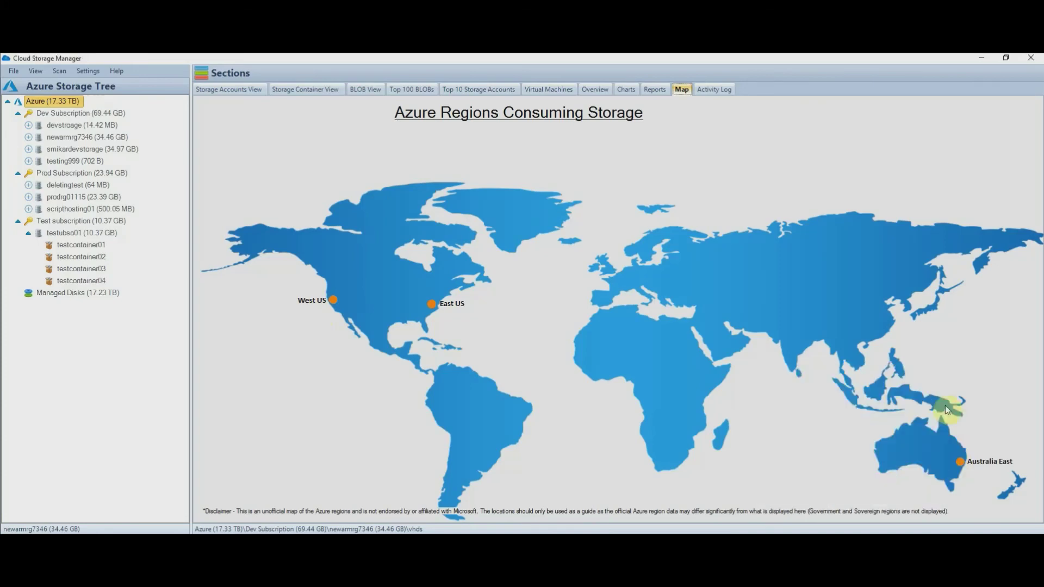
View the activity log, return to the storage accounts list, and show the About box (version 1.00.0).
left_click(710, 91)
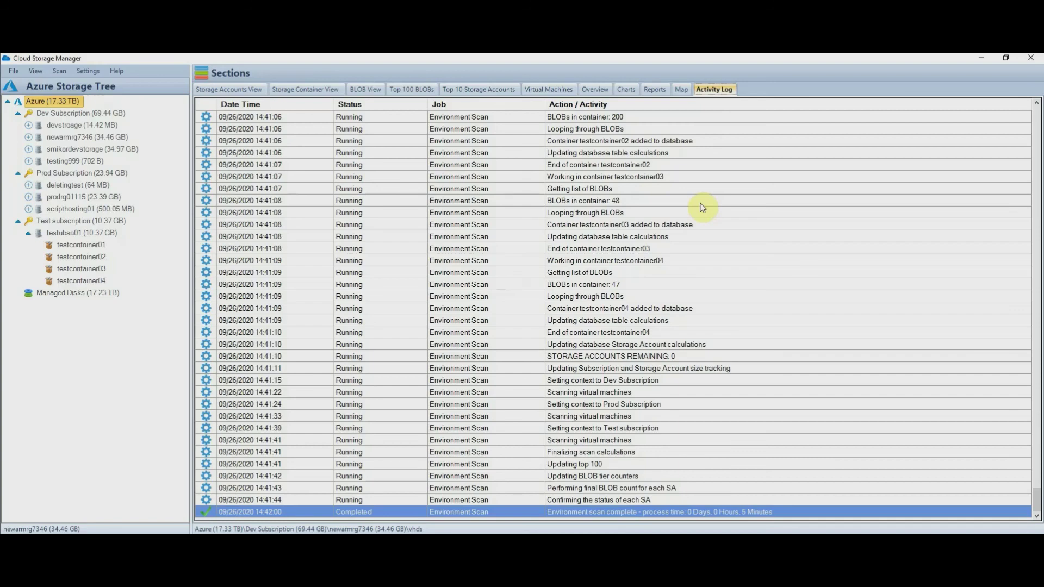
scroll(701, 207, "up", 6)
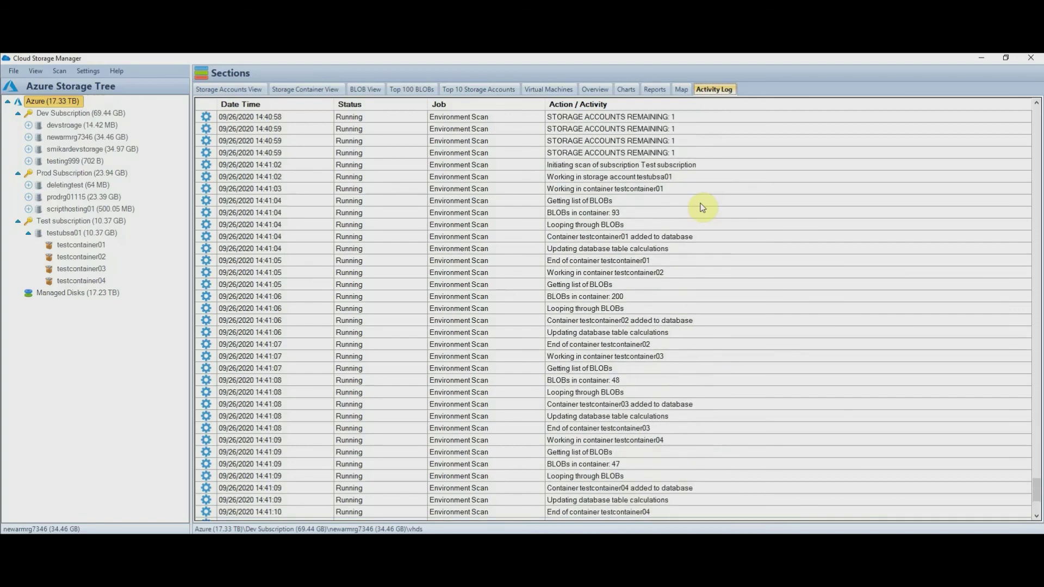
left_click(253, 91)
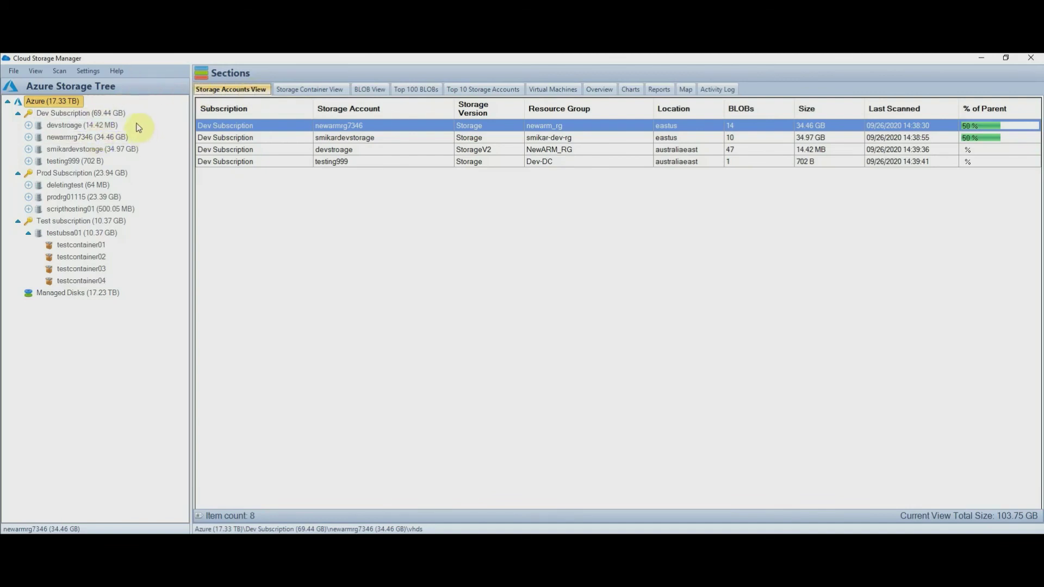
left_click(116, 71)
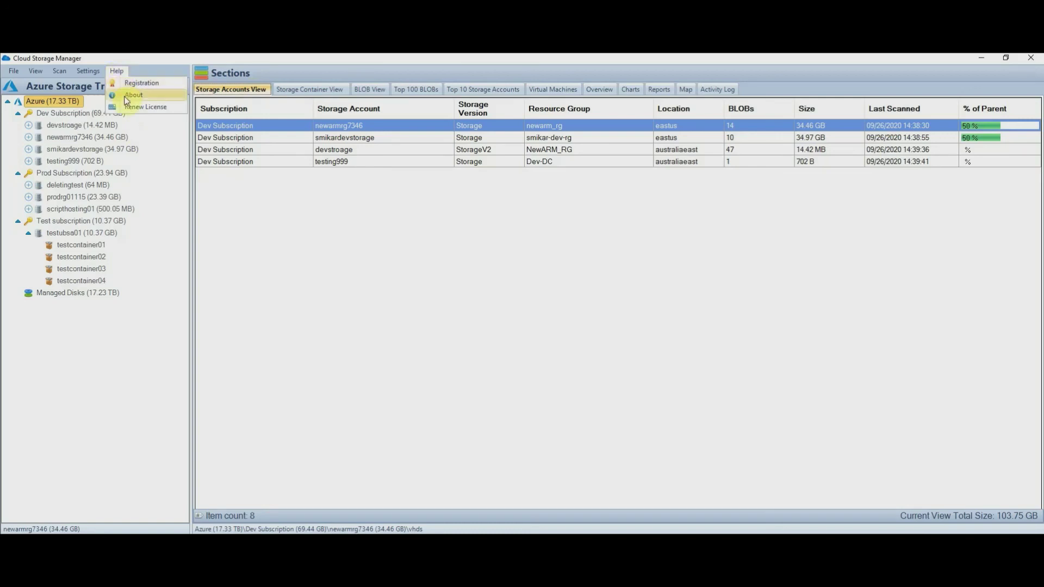
left_click(132, 95)
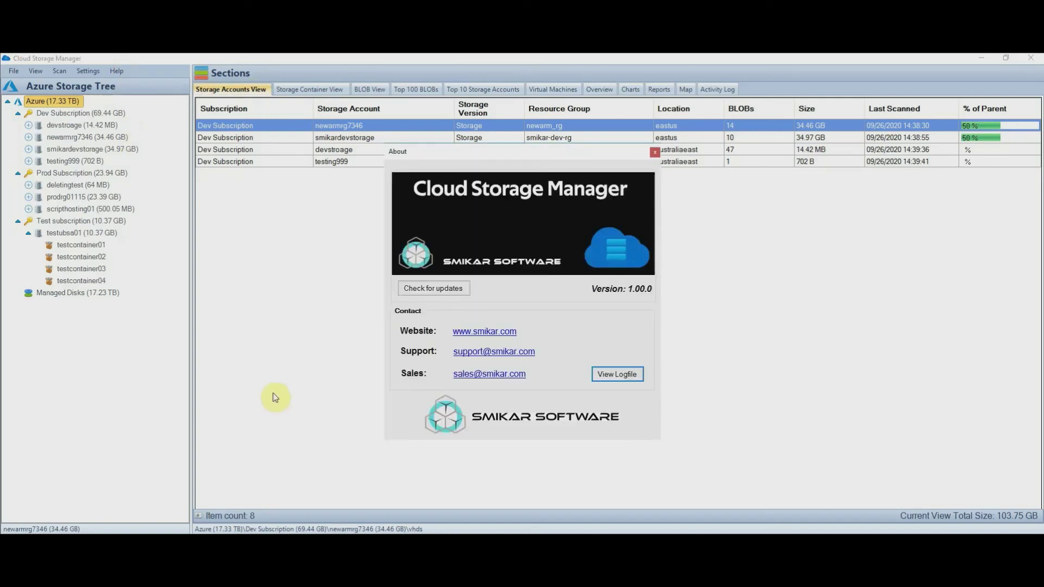